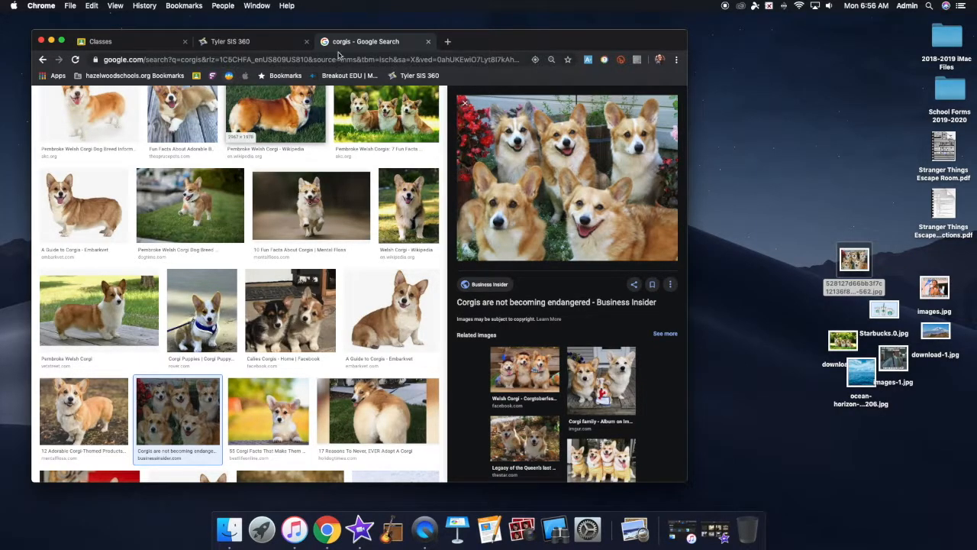
# Step: Close the corgi image search page and minimize the browser window to reveal the desktop
pyautogui.click(429, 42)
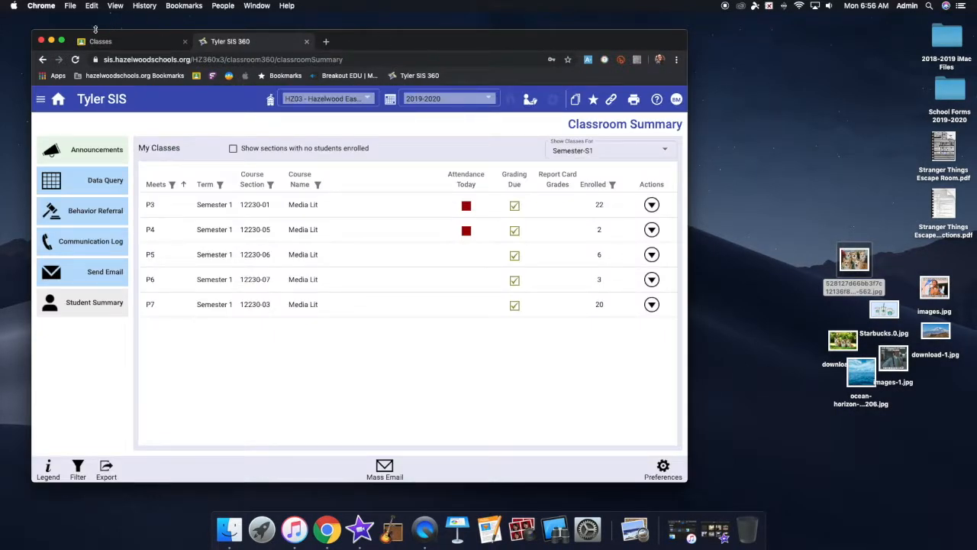
pyautogui.click(52, 41)
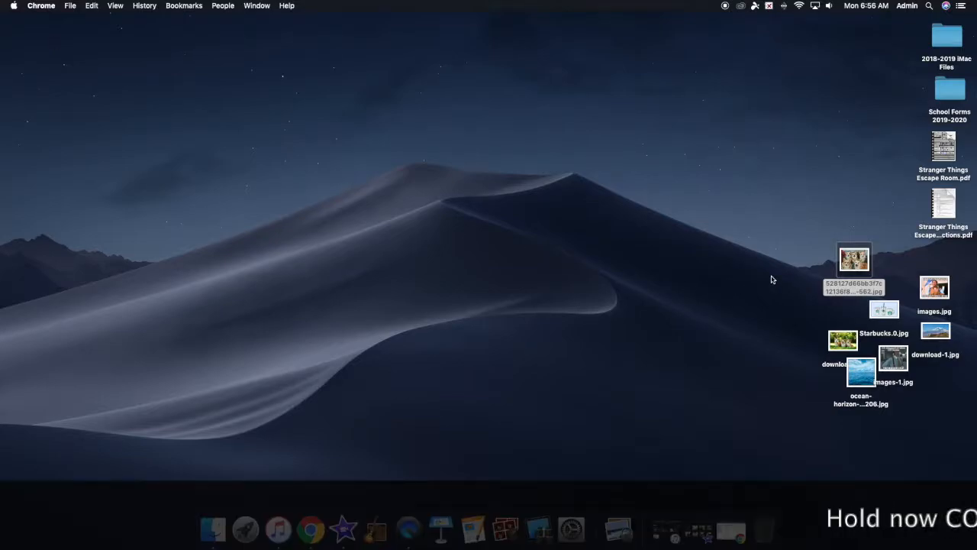
# Step: Create a desktop folder named iMovie Practice #1 and move all the downloaded images on the desktop into it
pyautogui.keyDown('ctrl'); pyautogui.click(772, 279); pyautogui.keyUp('ctrl')
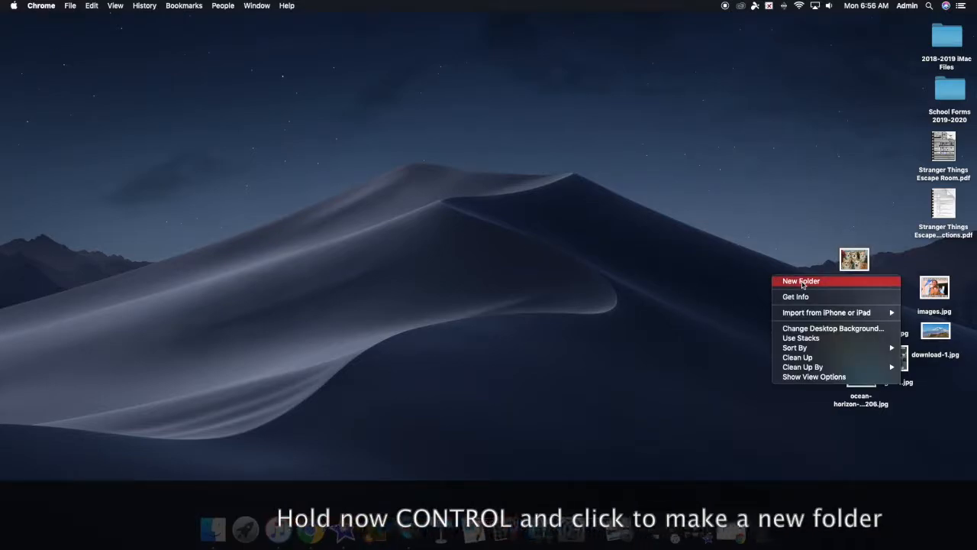
pyautogui.click(799, 282)
pyautogui.click(779, 300)
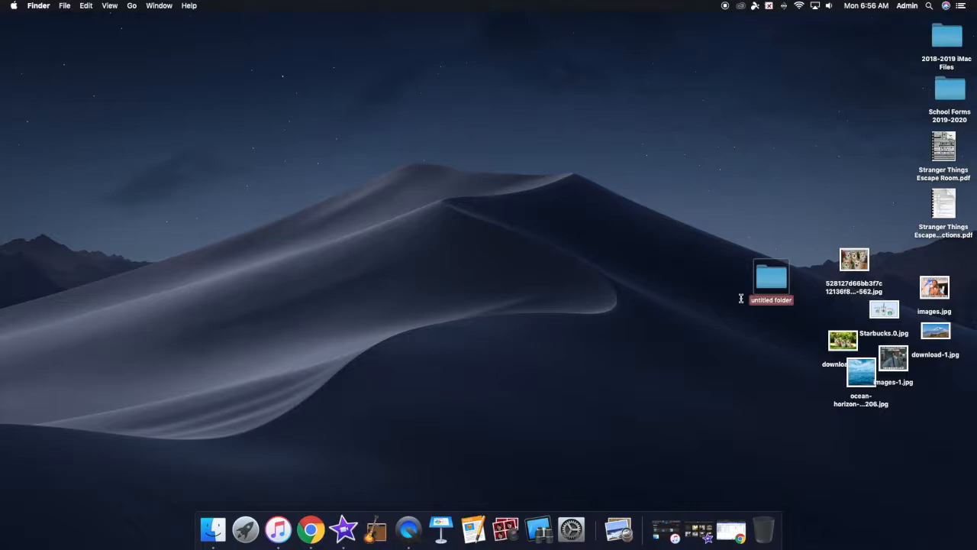
pyautogui.press('BackSpace')
pyautogui.write('iMovie Practice #1')
pyautogui.click(692, 278)
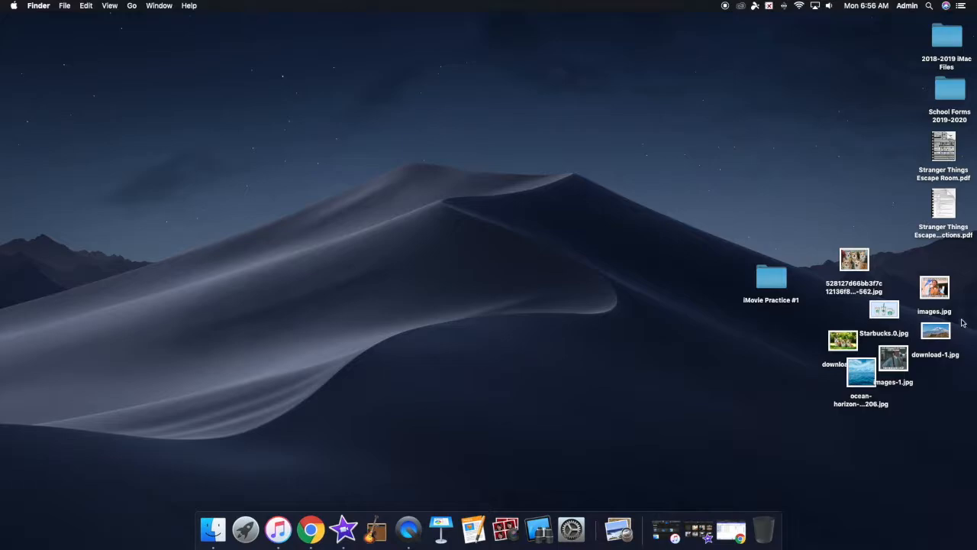
pyautogui.moveTo(966, 280); pyautogui.dragTo(833, 389)
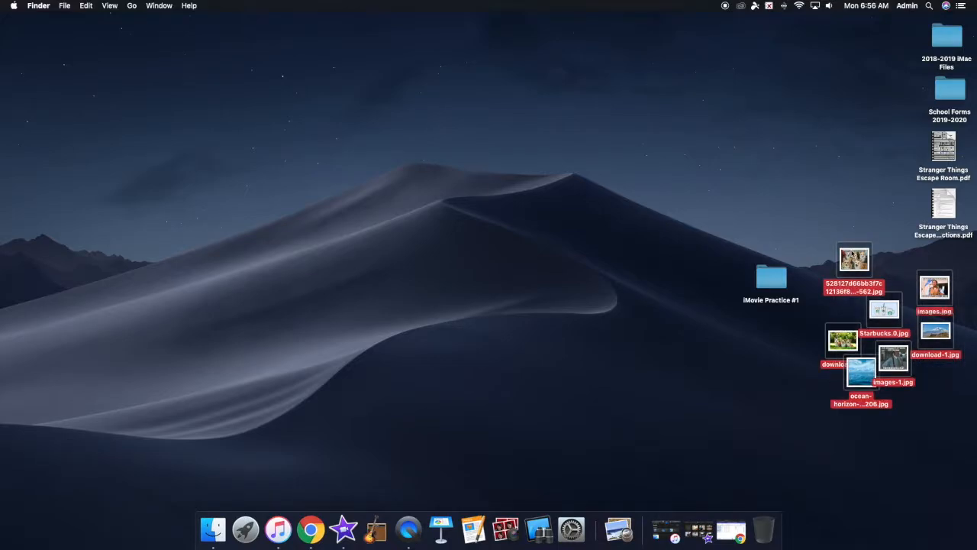
pyautogui.moveTo(854, 256); pyautogui.dragTo(769, 278)
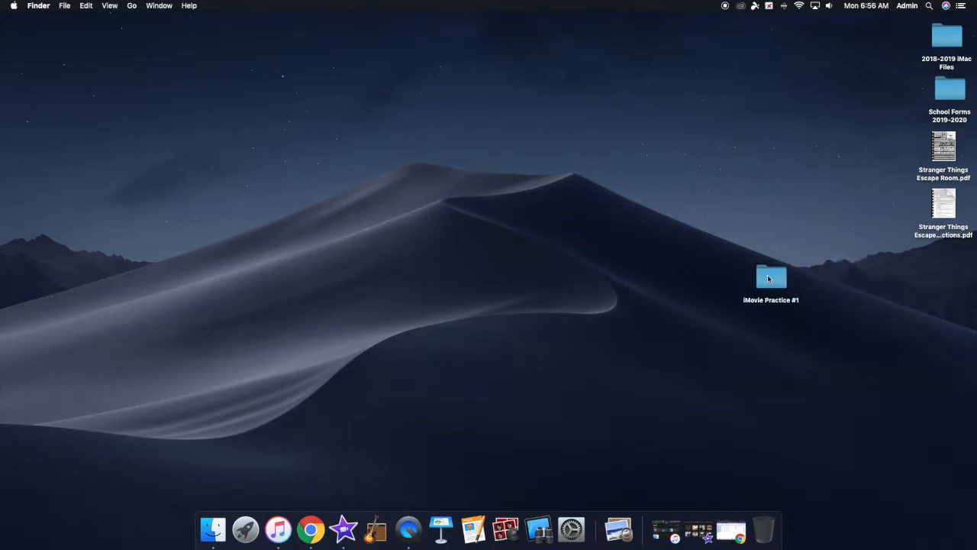
# Step: Switch to iMovie and create a new movie project
pyautogui.click(345, 529)
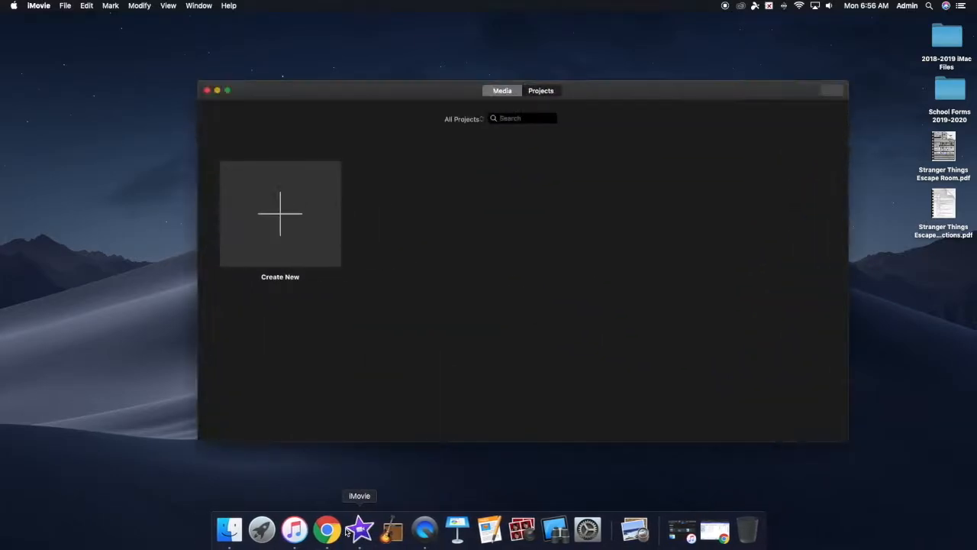
pyautogui.scroll(-1, 287, 209)
pyautogui.click(287, 209)
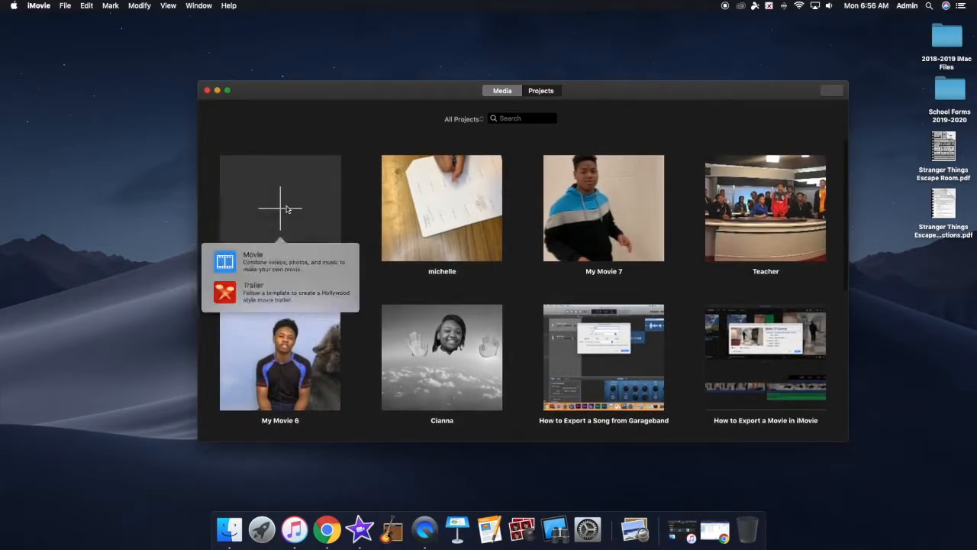
pyautogui.click(271, 265)
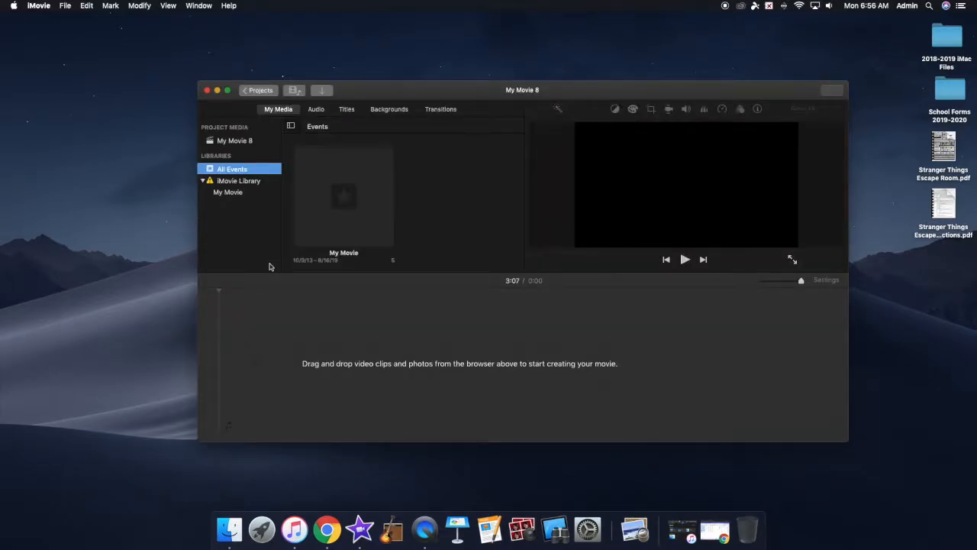
# Step: Import the iMovie Practice #1 folder from the desktop into the My Movie 8 project media
pyautogui.click(235, 142)
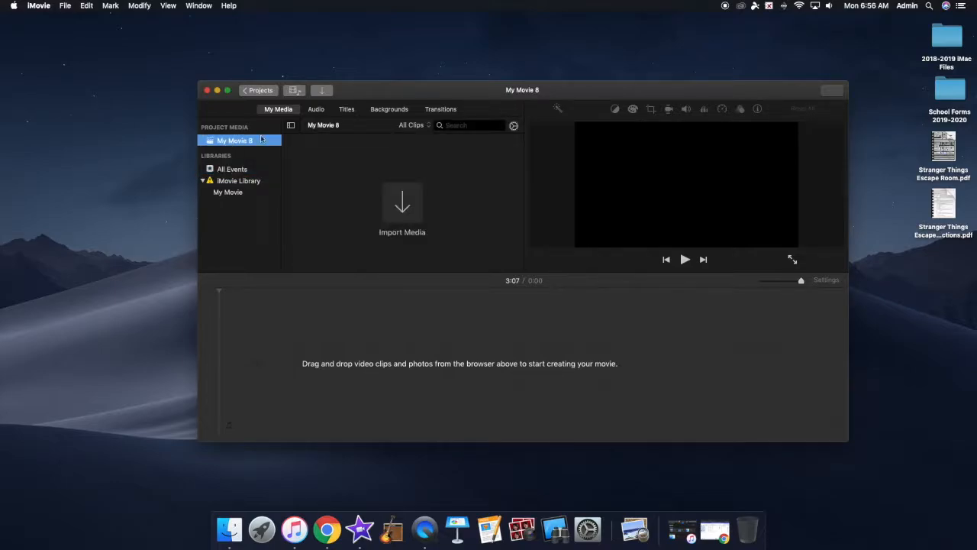
pyautogui.moveTo(464, 99); pyautogui.dragTo(348, 69)
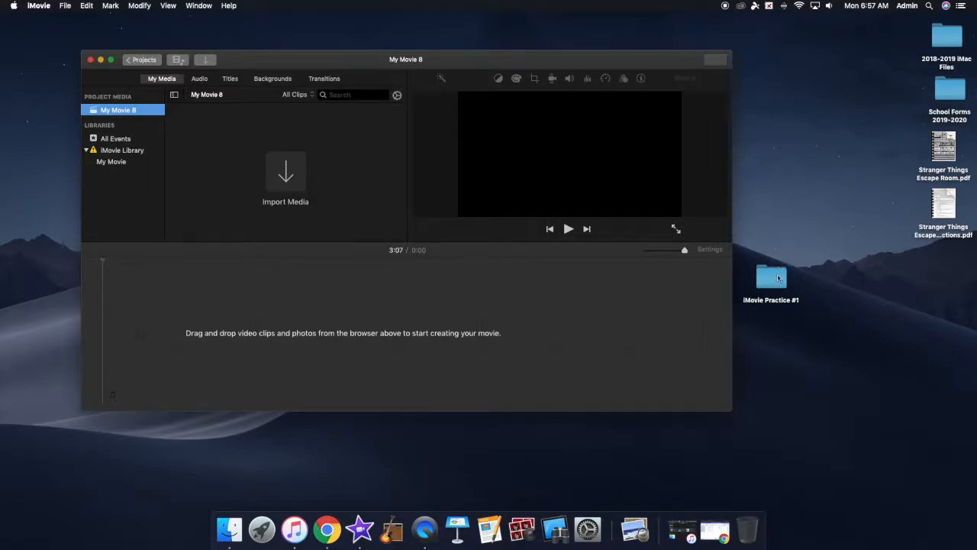
pyautogui.click(281, 172)
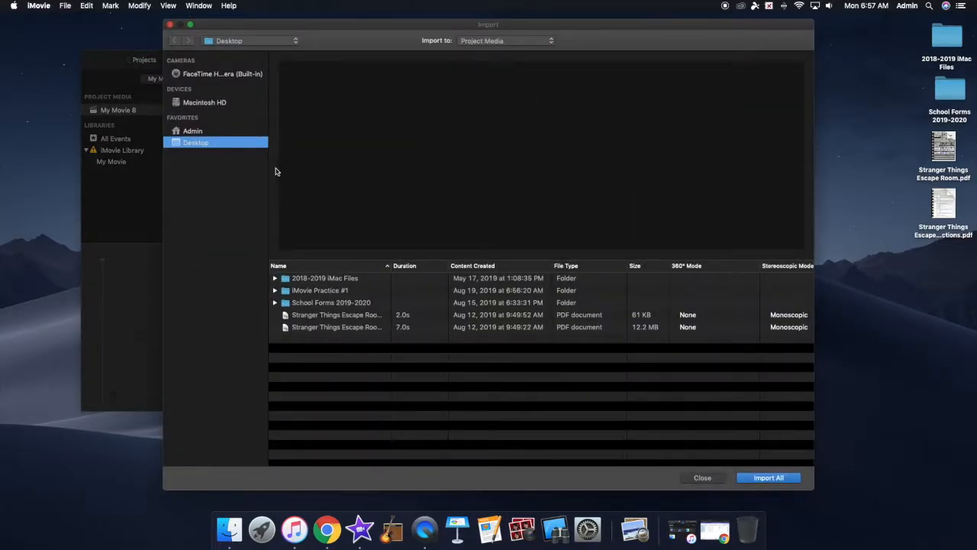
pyautogui.click(308, 291)
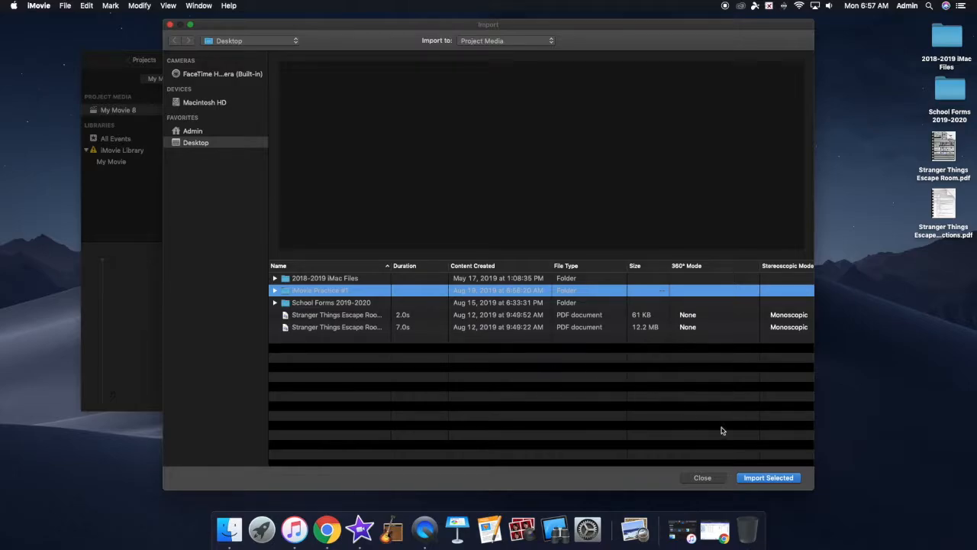
pyautogui.click(756, 479)
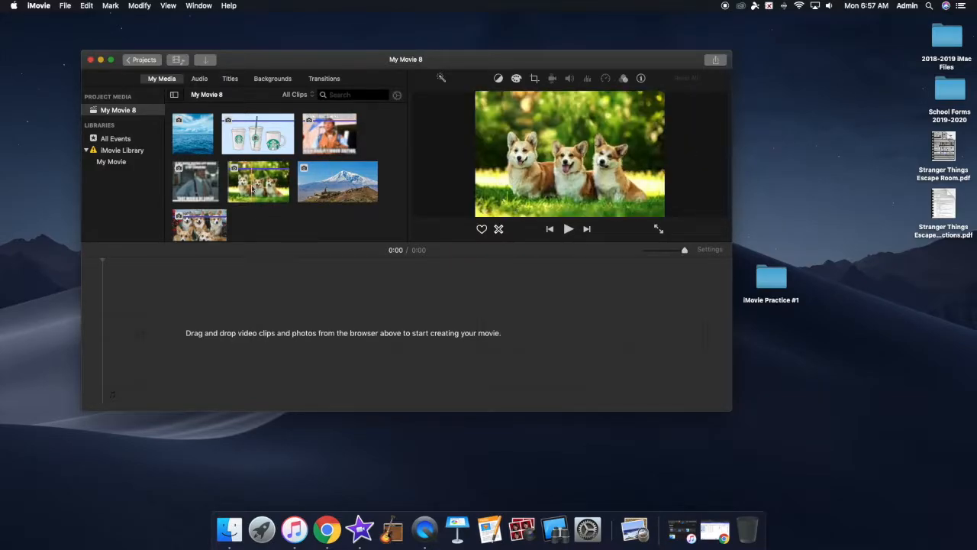
# Step: Add the three-corgi photo, the snowy mountain photo and the Starbucks cups image to the timeline in that order
pyautogui.moveTo(269, 181); pyautogui.dragTo(146, 344)
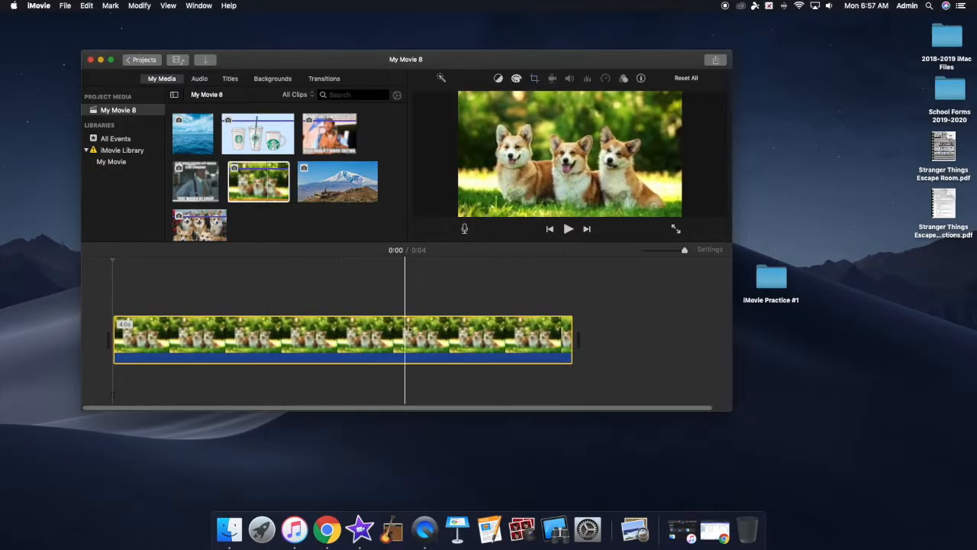
pyautogui.moveTo(359, 183); pyautogui.dragTo(588, 336)
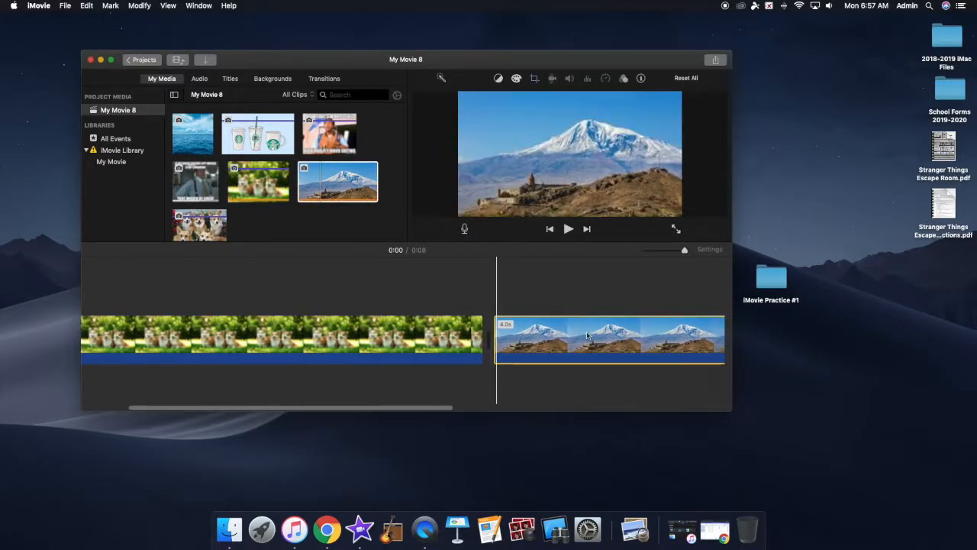
pyautogui.hscroll(5, 584, 336)
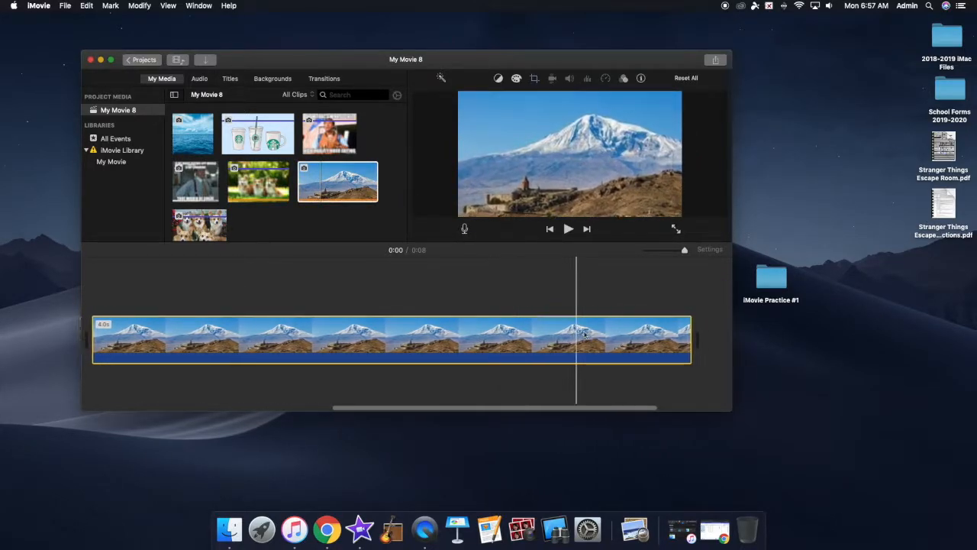
pyautogui.moveTo(277, 134); pyautogui.dragTo(594, 325)
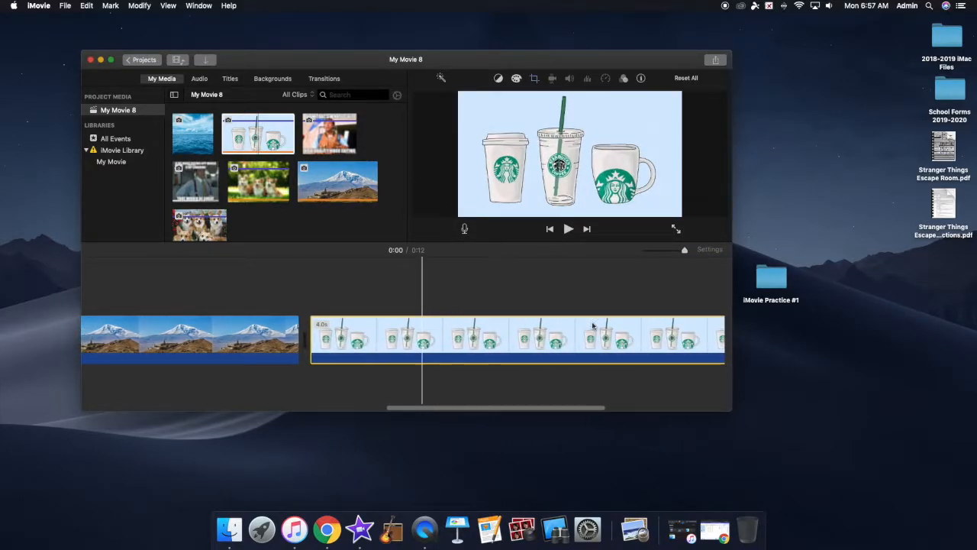
# Step: Shrink the Ken Burns start frame of the corgi clip around the middle dog and check the zoom-out in the timeline
pyautogui.moveTo(604, 408); pyautogui.dragTo(211, 376)
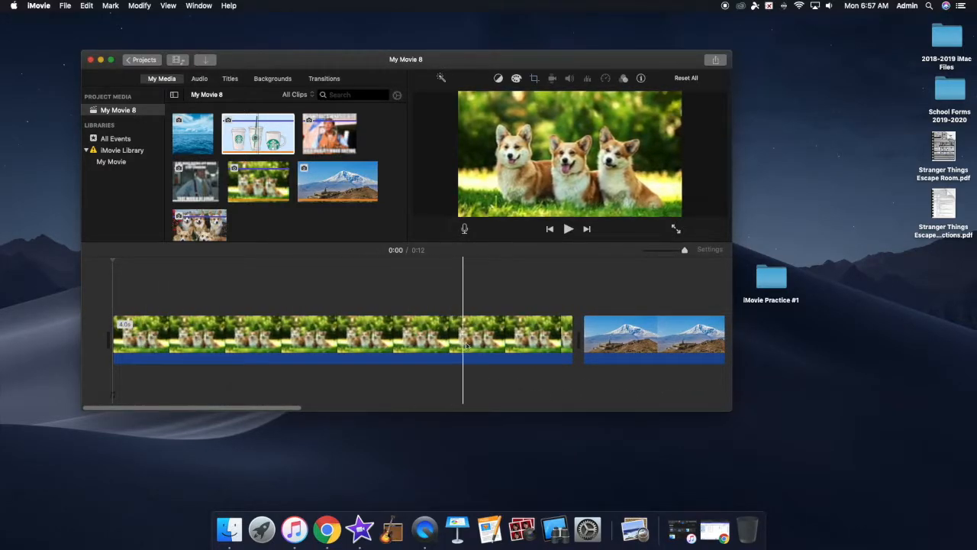
pyautogui.click(208, 339)
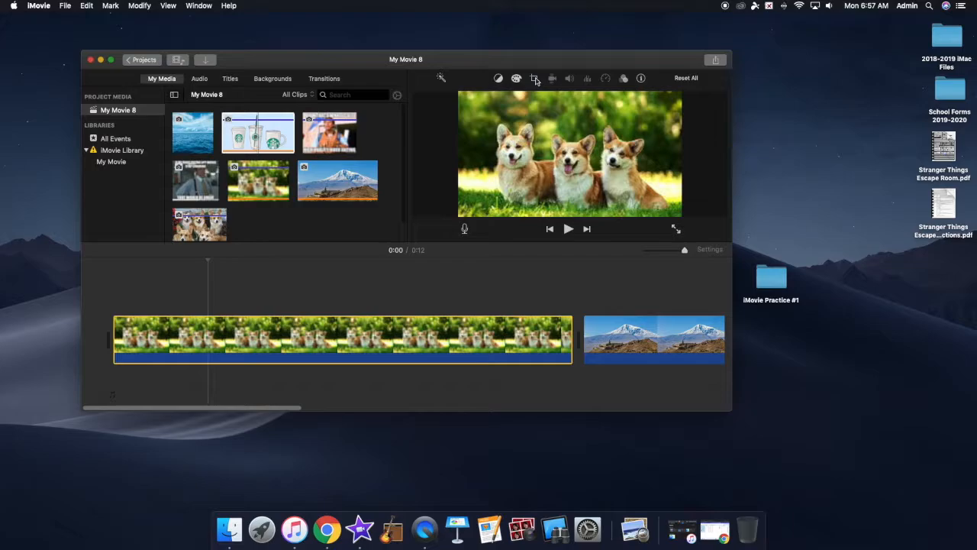
pyautogui.click(535, 80)
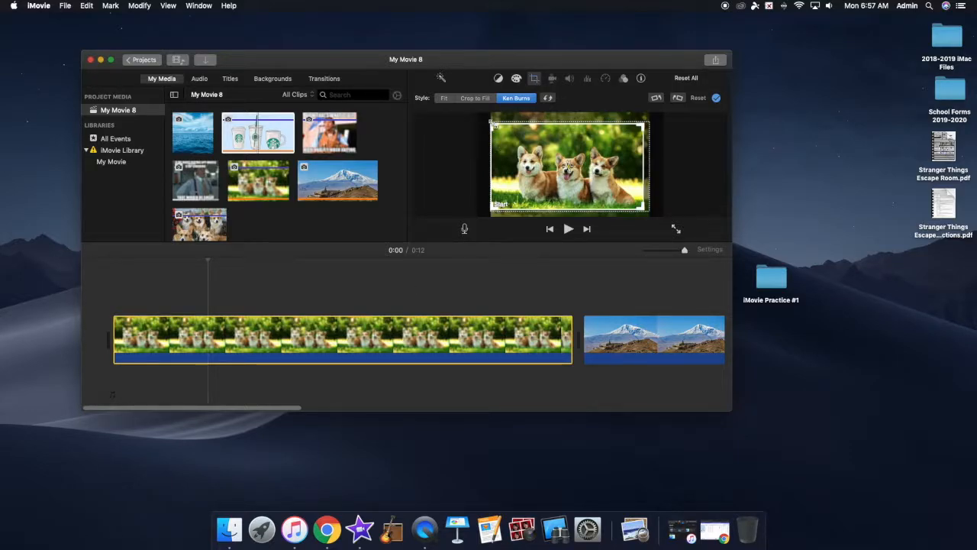
pyautogui.moveTo(494, 125); pyautogui.dragTo(568, 165)
pyautogui.moveTo(621, 192); pyautogui.dragTo(587, 174)
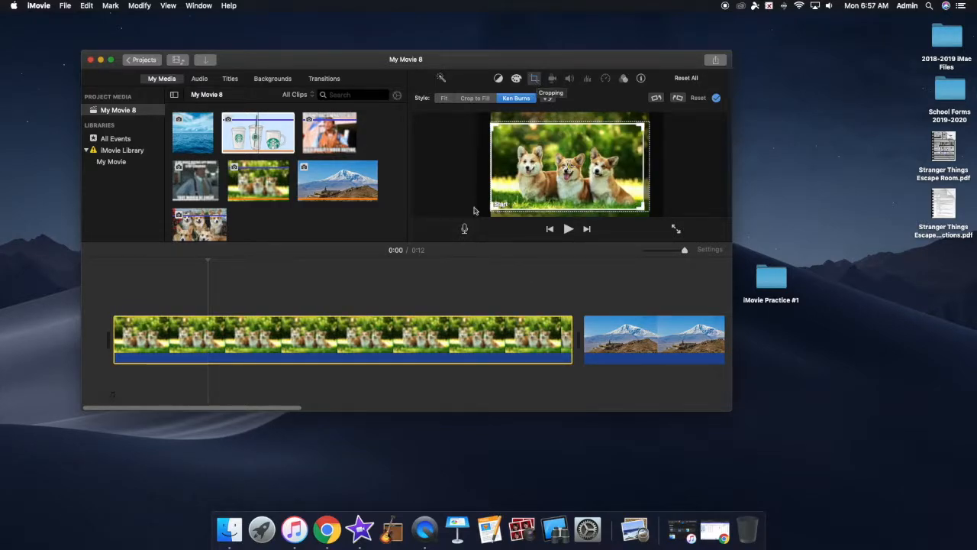
pyautogui.moveTo(495, 125); pyautogui.dragTo(563, 152)
pyautogui.moveTo(623, 191); pyautogui.dragTo(588, 173)
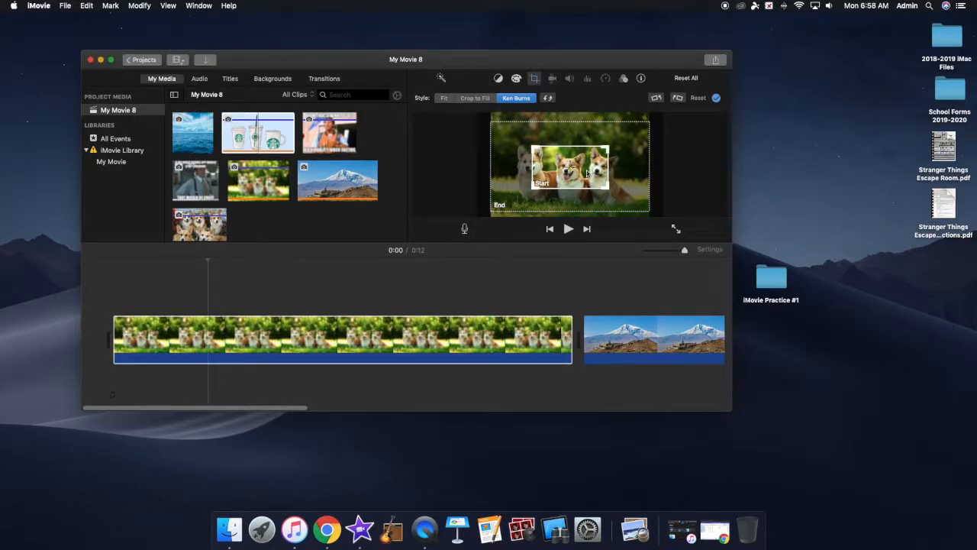
pyautogui.click(531, 275)
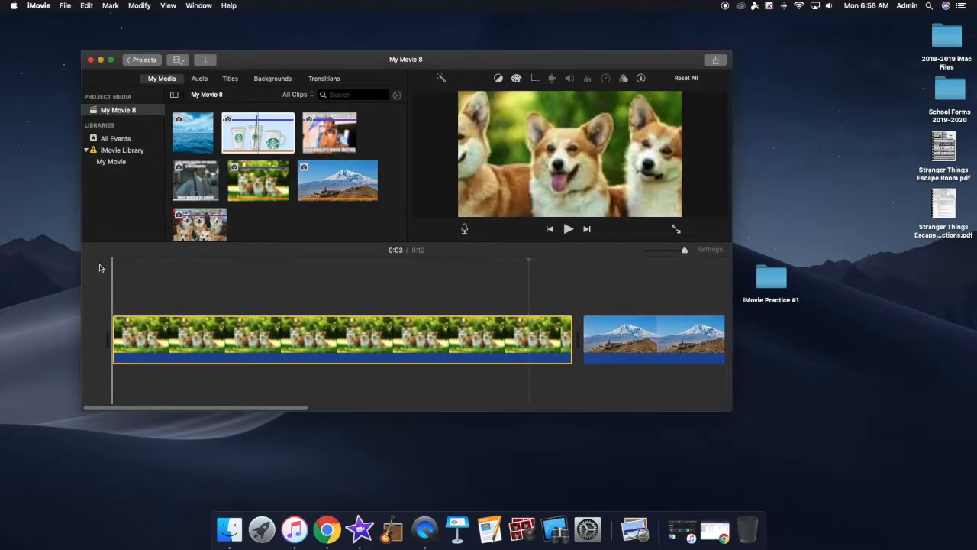
pyautogui.click(470, 278)
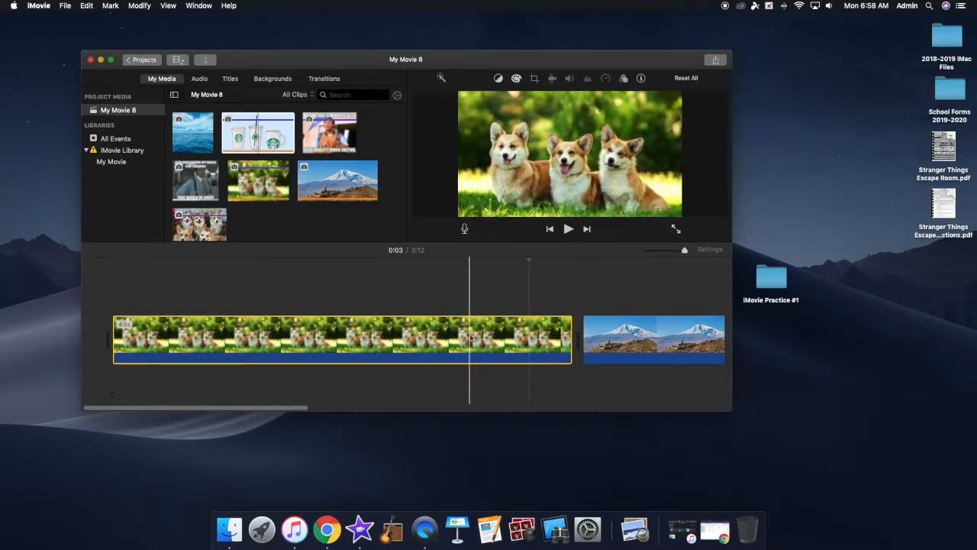
# Step: Rework the corgi clip's Ken Burns effect to start on a wide frame and end on a tighter one around the dogs
pyautogui.click(535, 79)
pyautogui.moveTo(557, 165); pyautogui.dragTo(544, 183)
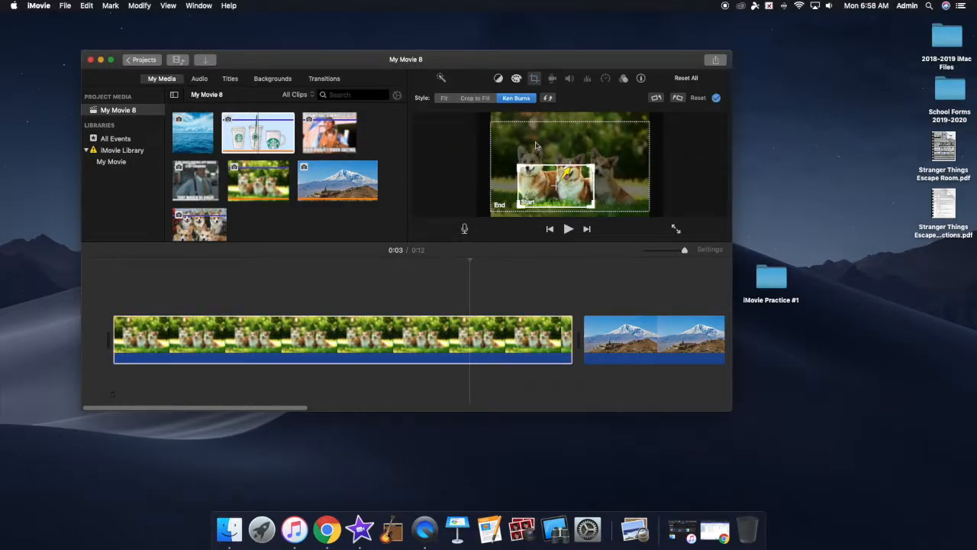
pyautogui.click(537, 144)
pyautogui.moveTo(489, 120); pyautogui.dragTo(565, 165)
pyautogui.moveTo(623, 194); pyautogui.dragTo(616, 169)
pyautogui.click(580, 197)
pyautogui.click(431, 265)
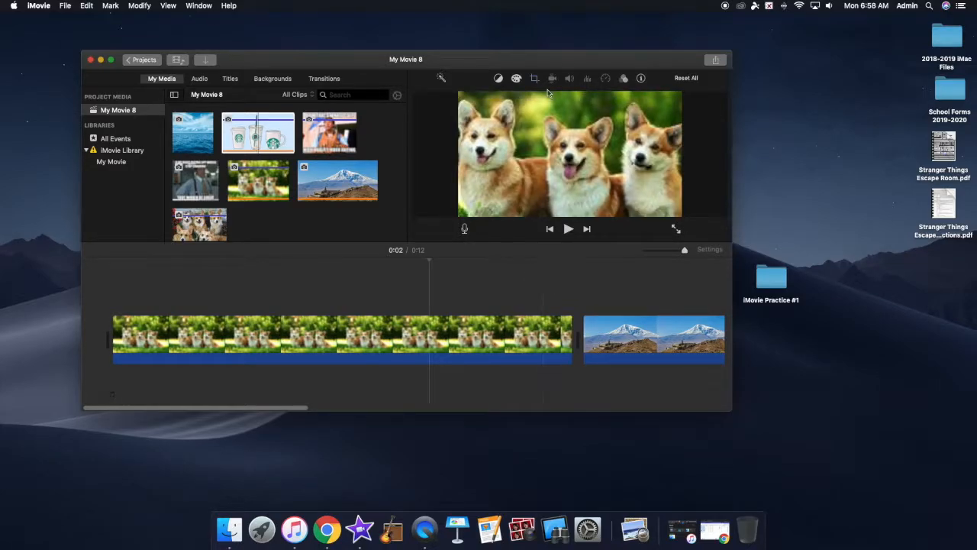
# Step: Switch the corgi clip to Crop to Fill and adjust the crop frame to cut off the top of the photo
pyautogui.click(536, 79)
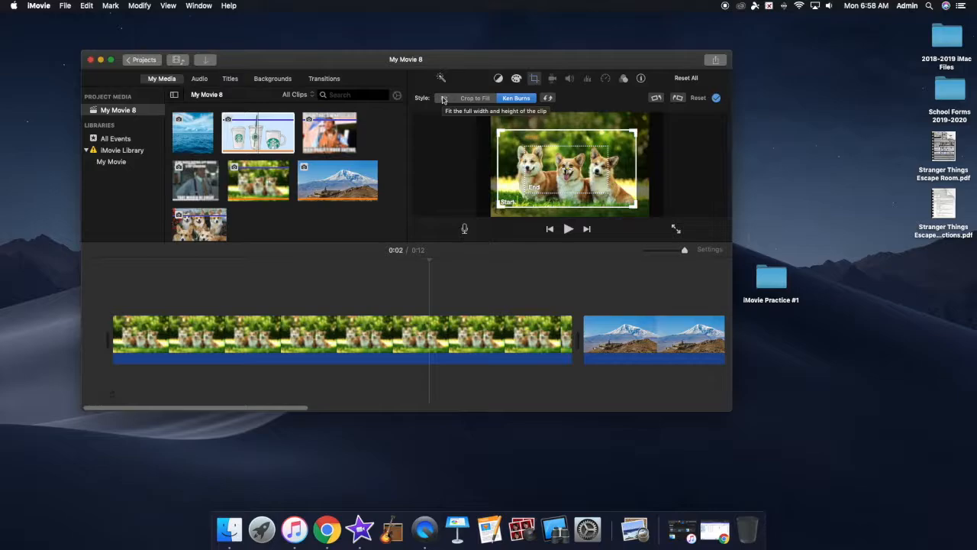
pyautogui.click(481, 99)
pyautogui.moveTo(611, 180); pyautogui.dragTo(616, 184)
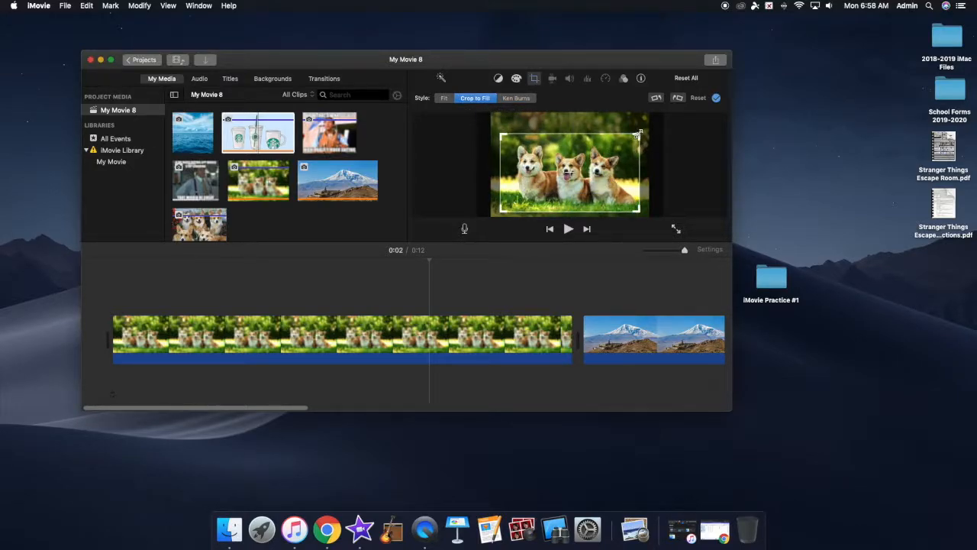
pyautogui.moveTo(639, 134); pyautogui.dragTo(631, 152)
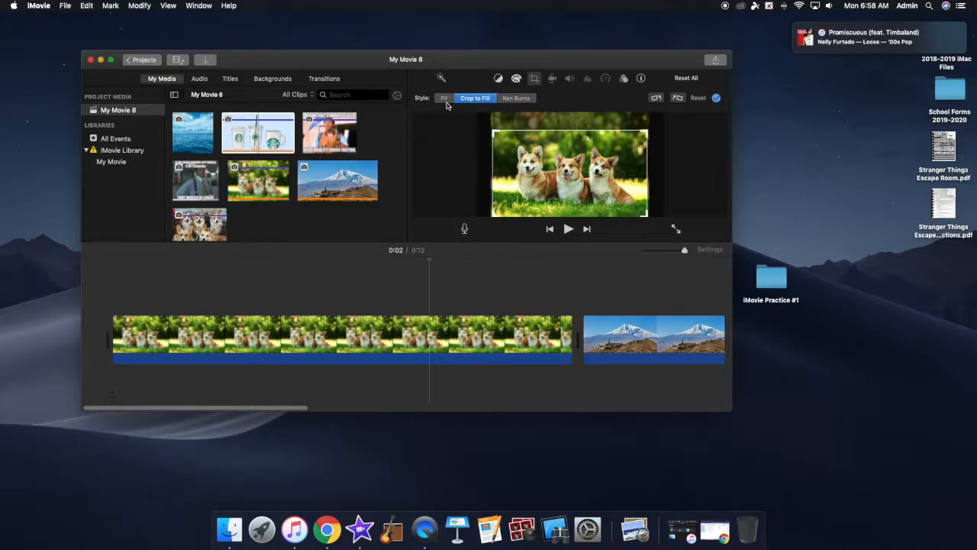
pyautogui.click(282, 297)
pyautogui.click(111, 281)
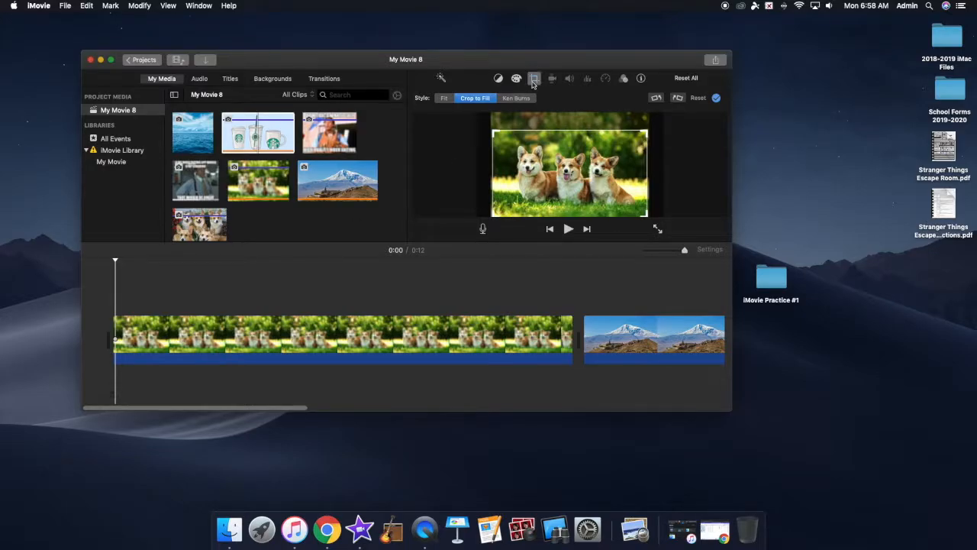
pyautogui.click(534, 79)
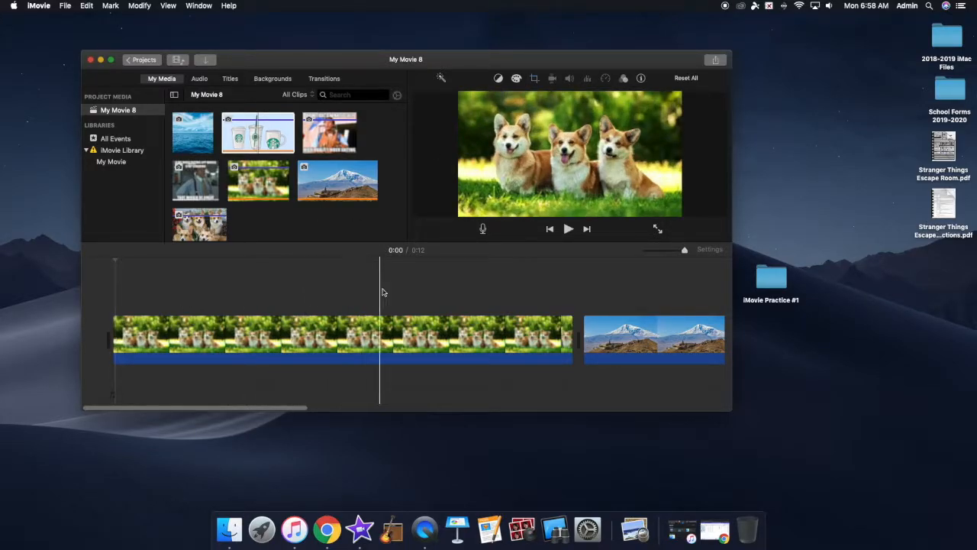
# Step: Set the corgi clip's cropping style to Fit
pyautogui.click(433, 336)
pyautogui.click(535, 80)
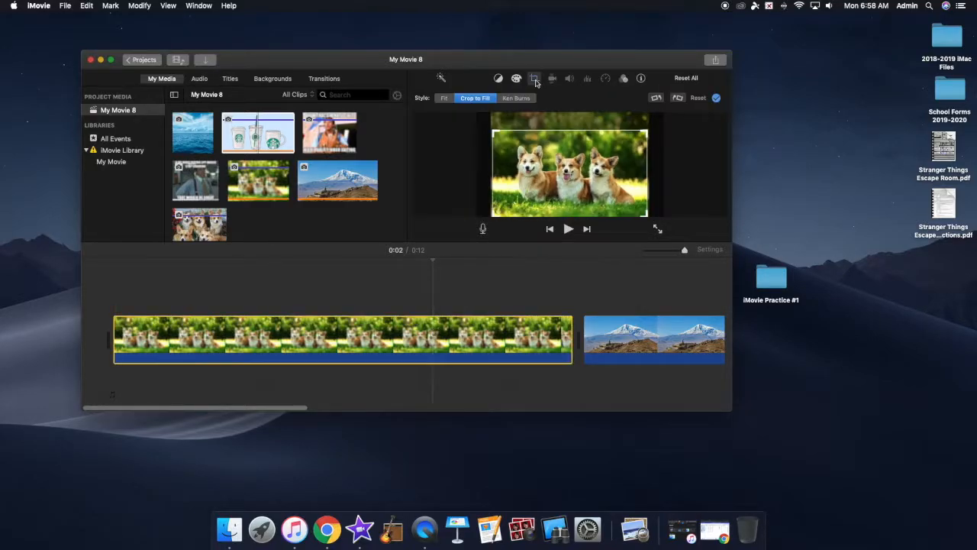
pyautogui.click(443, 98)
pyautogui.click(332, 275)
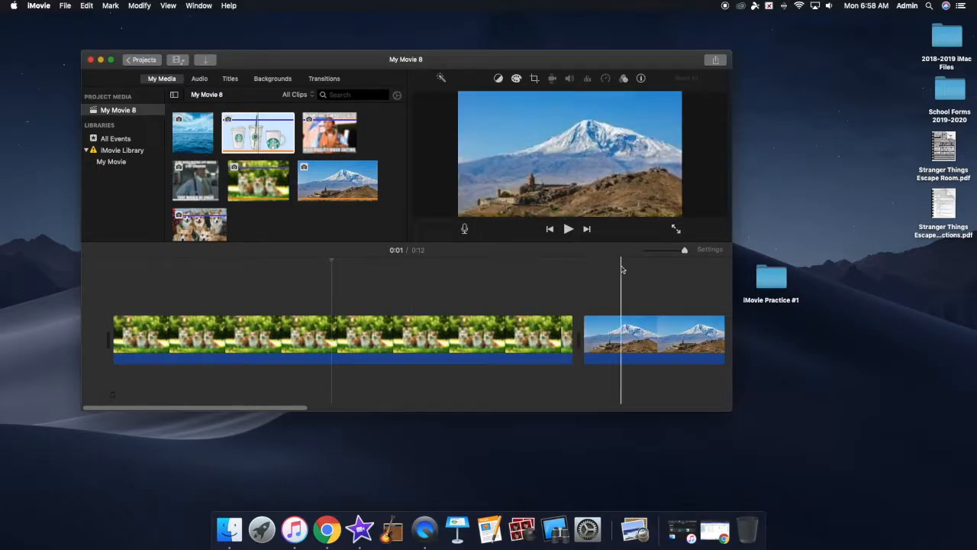
# Step: Return the playhead to the movie's start, begin exporting the project as a file and title it "iMovie Practice #1"
pyautogui.click(99, 268)
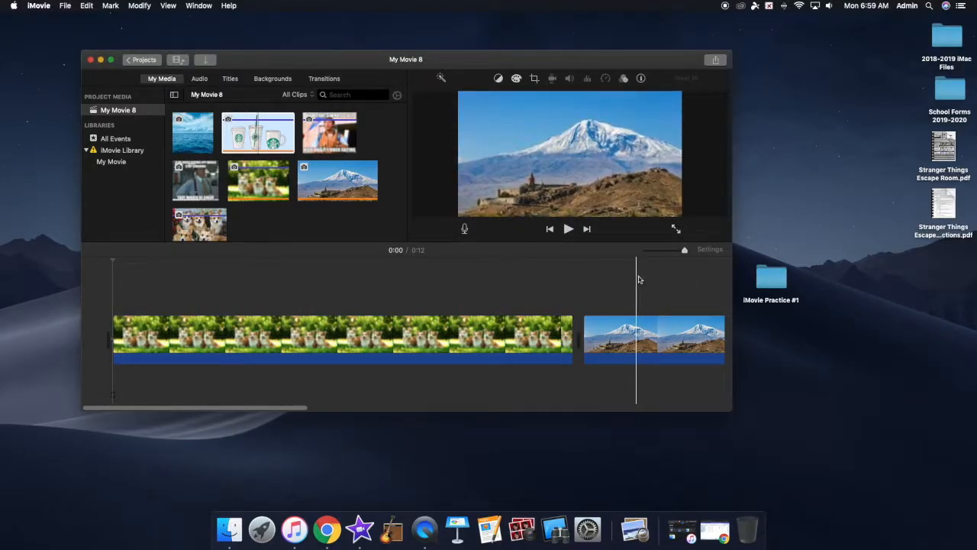
pyautogui.click(718, 63)
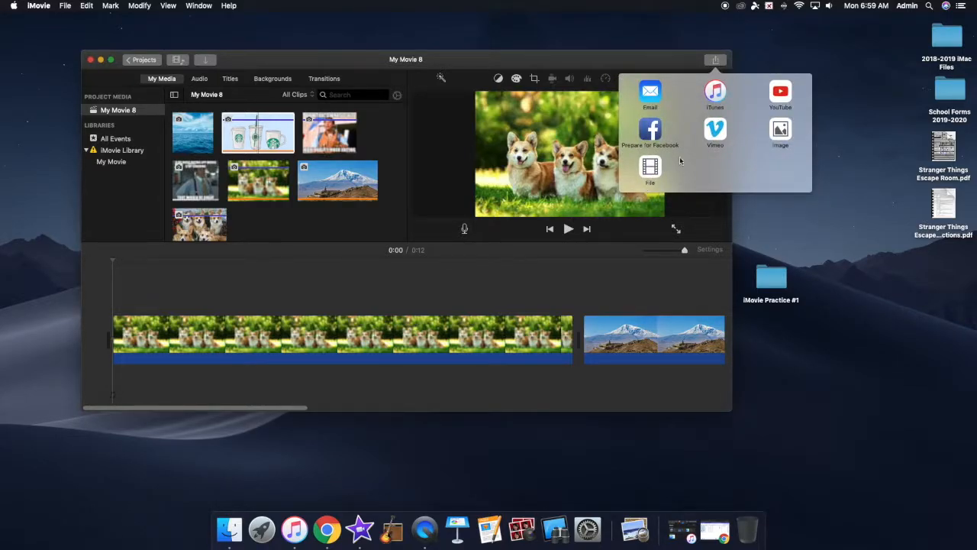
pyautogui.click(647, 168)
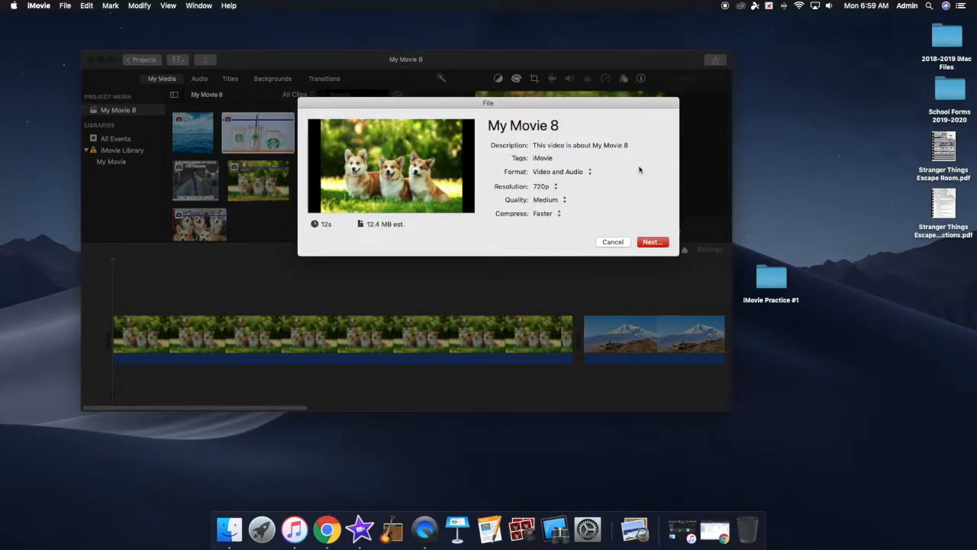
pyautogui.click(572, 129)
pyautogui.tripleClick(571, 128)
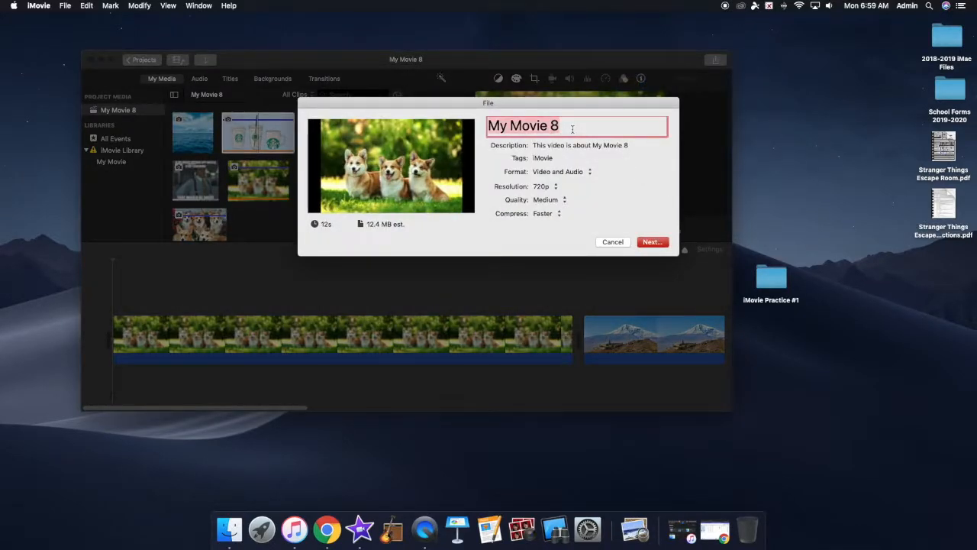
pyautogui.press('BackSpace')
pyautogui.write('iMovie ')
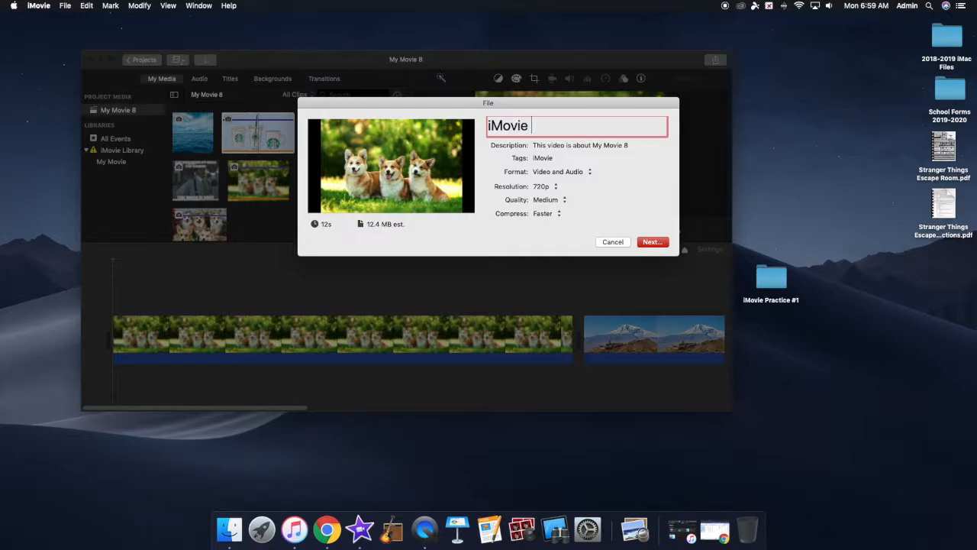
pyautogui.write('Practice #1')
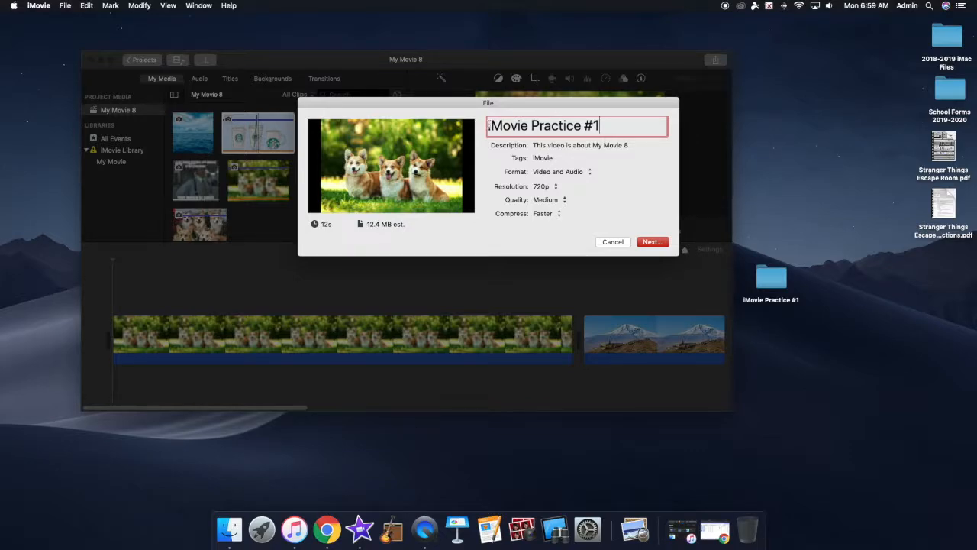
# Step: Prefix the export title with the creator's first initial and last name, followed by a hyphen and a space
pyautogui.press('Up')
pyautogui.write('BN')
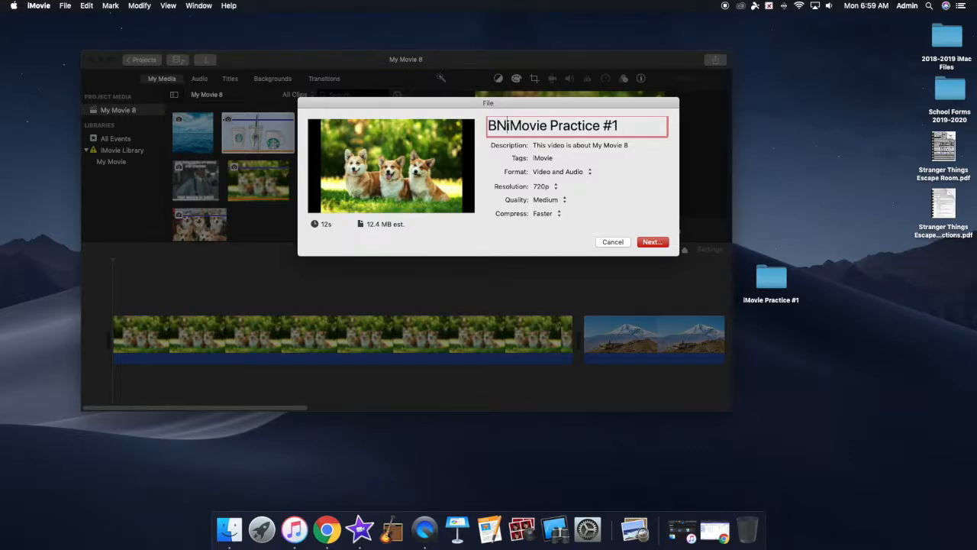
pyautogui.write('M')
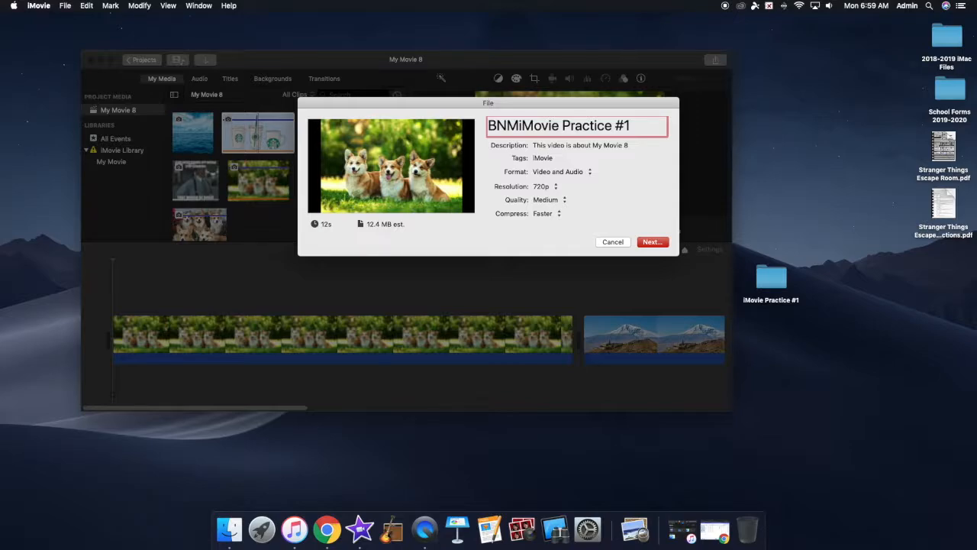
pyautogui.press('BackSpace')
pyautogui.press('BackSpace')
pyautogui.write('Mills')
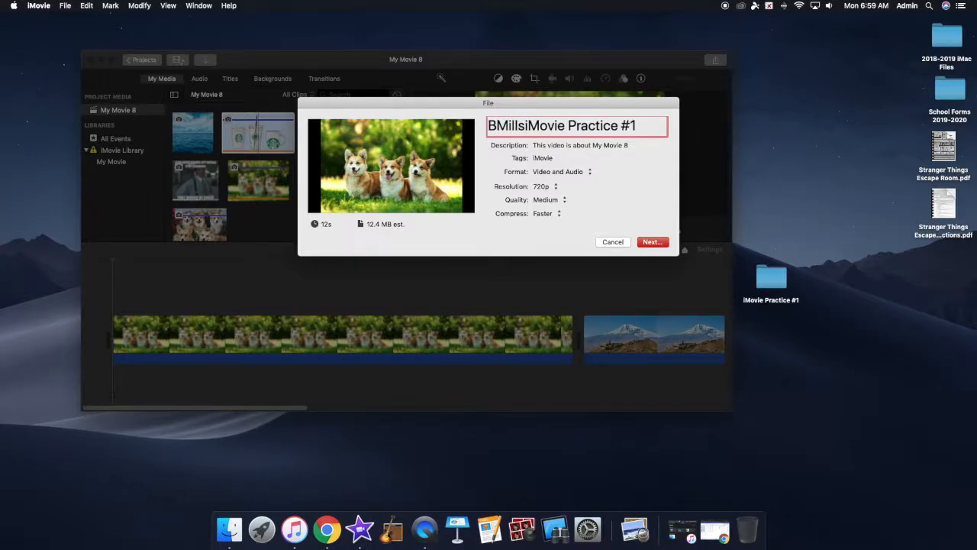
pyautogui.write('-')
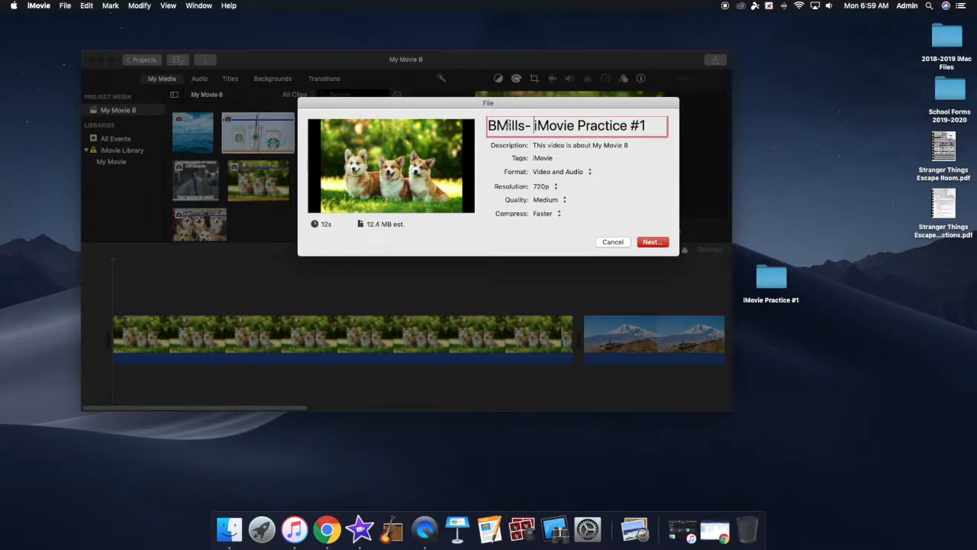
# Step: Review the export options and keep 720p resolution, Medium quality and Faster compression
pyautogui.click(545, 188)
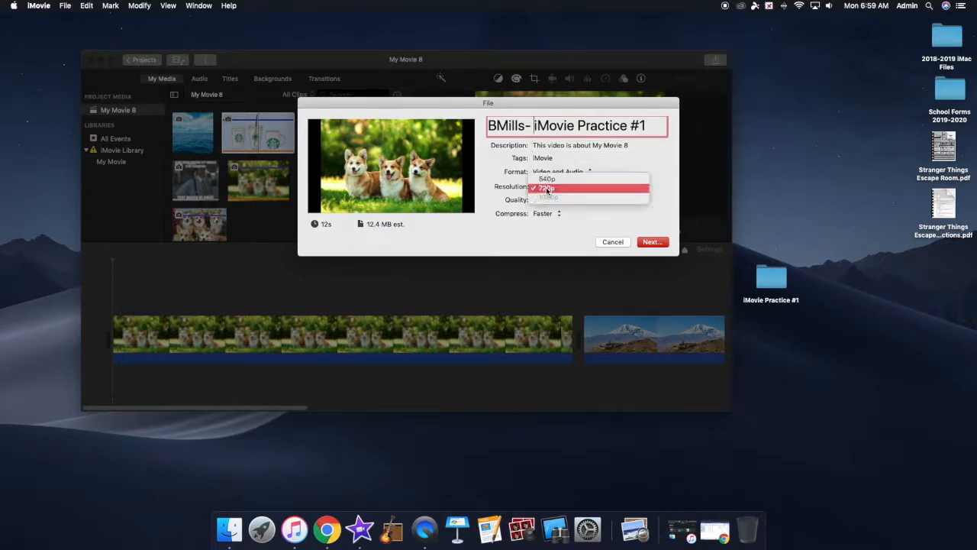
pyautogui.click(545, 188)
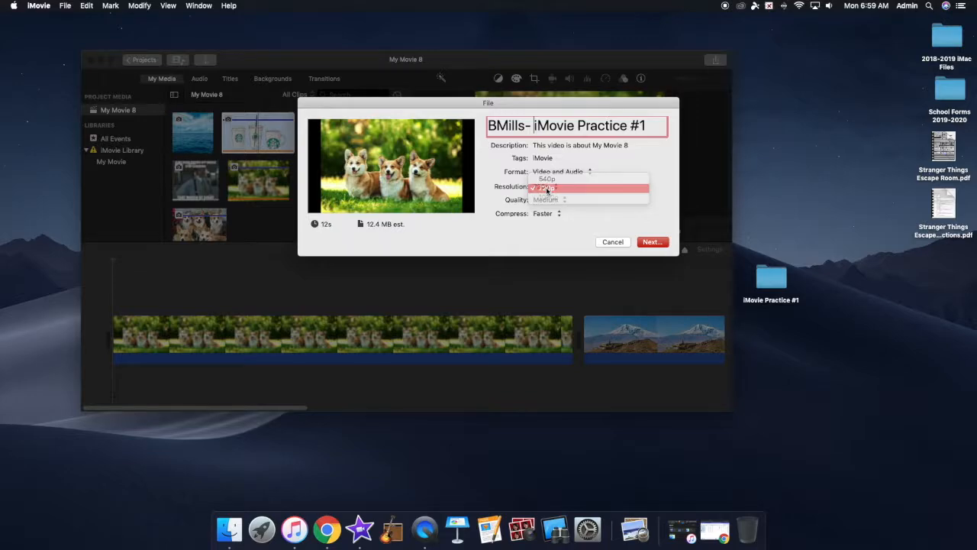
pyautogui.click(554, 201)
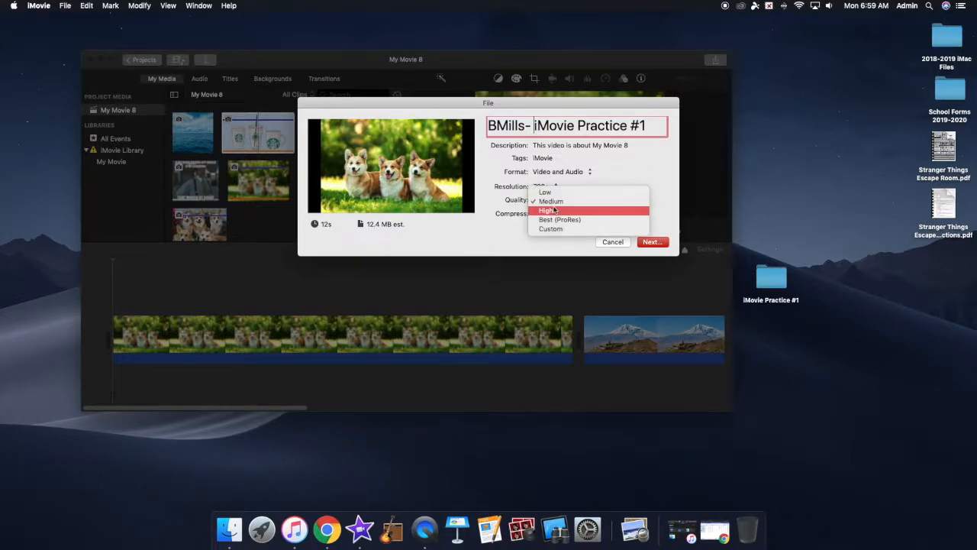
pyautogui.click(555, 202)
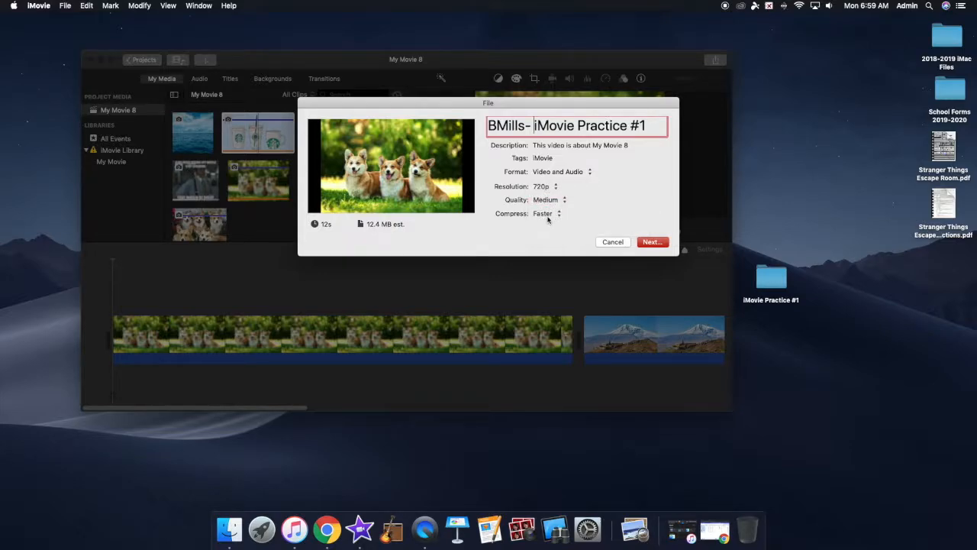
pyautogui.click(548, 218)
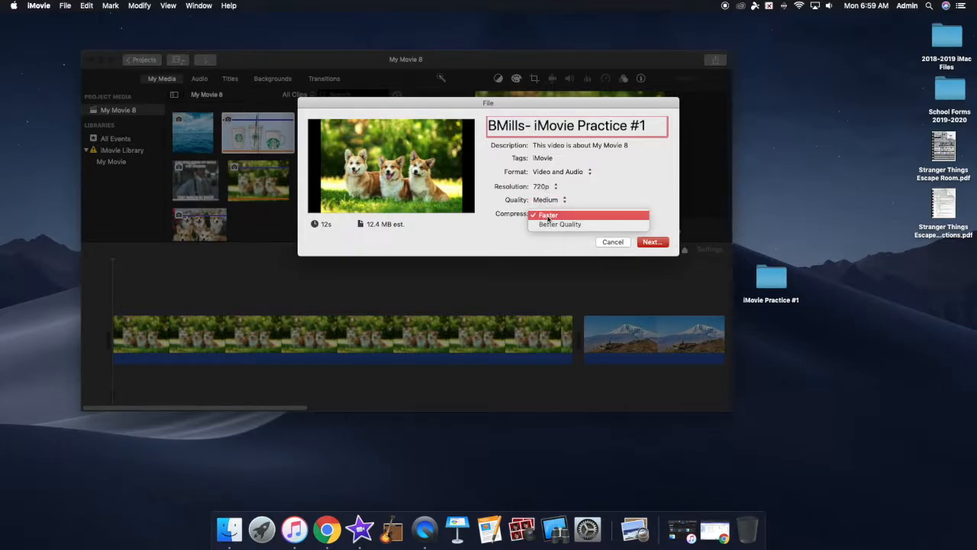
pyautogui.click(549, 219)
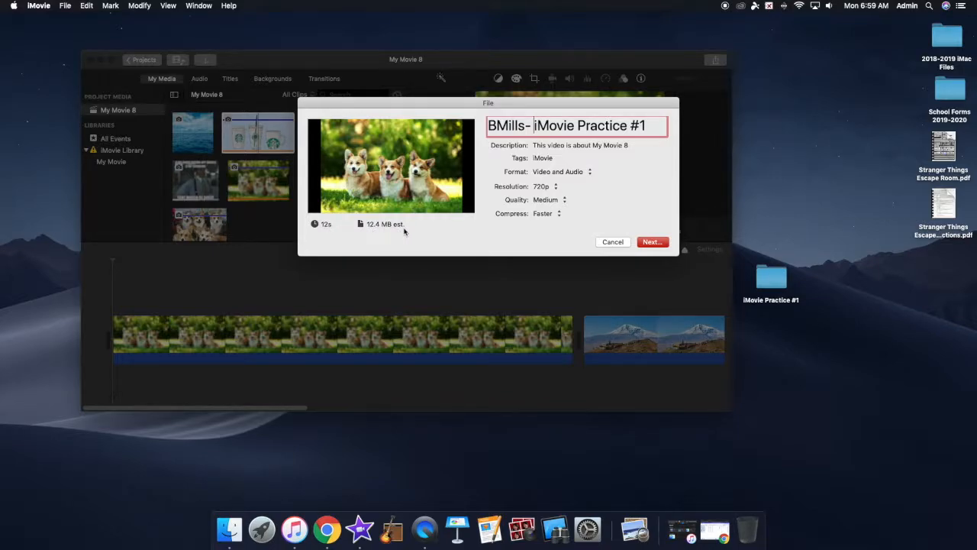
# Step: Save the exported movie file in the iMovie Practice #1 folder on the desktop
pyautogui.click(657, 243)
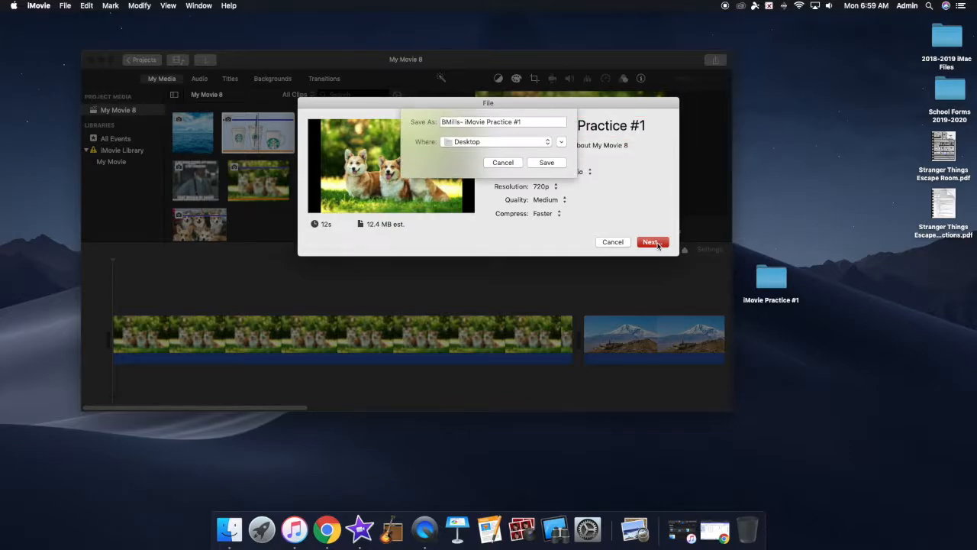
pyautogui.click(498, 141)
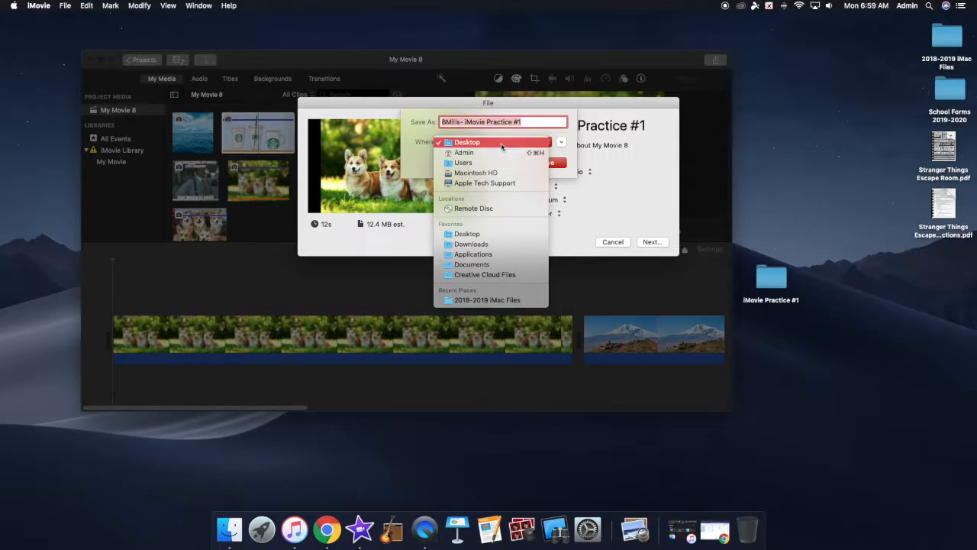
pyautogui.click(501, 143)
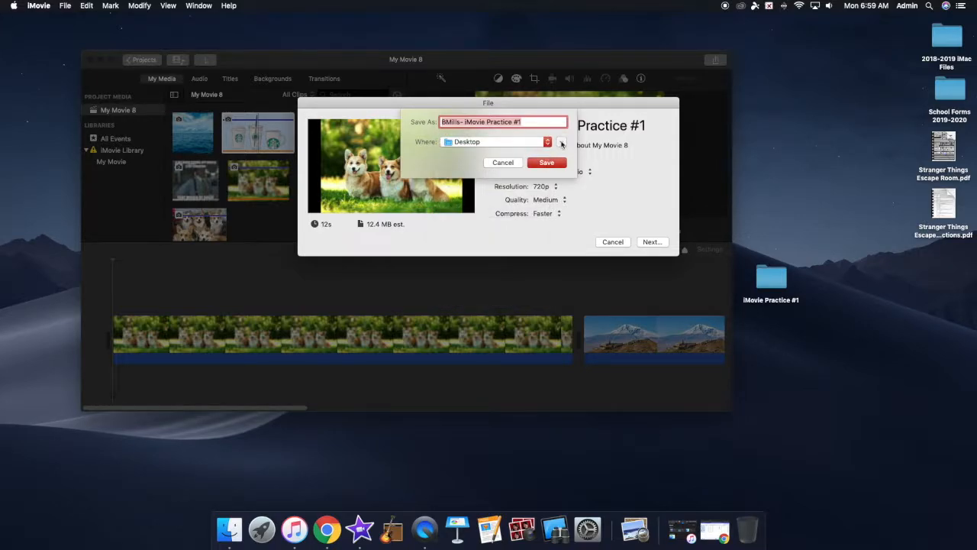
pyautogui.click(562, 143)
pyautogui.click(399, 168)
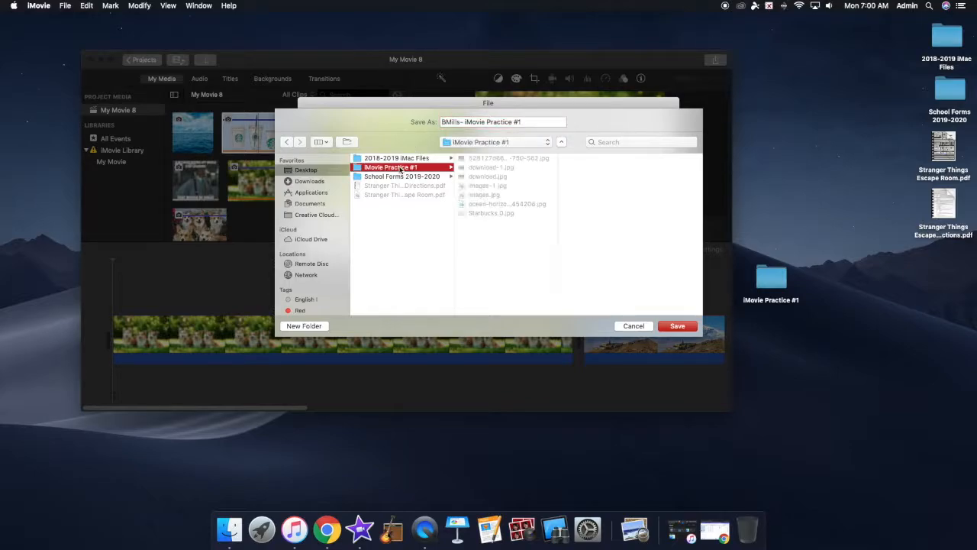
pyautogui.click(672, 326)
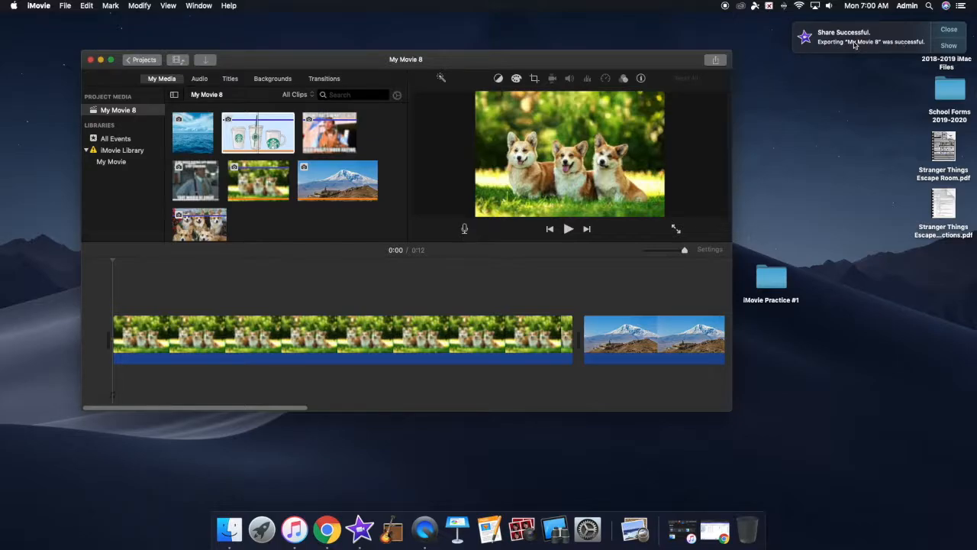
# Step: Open the exported MP4 from the desktop folder iMovie Practice #1, play it in QuickTime Player and close the player window
pyautogui.click(773, 281)
pyautogui.doubleClick(773, 281)
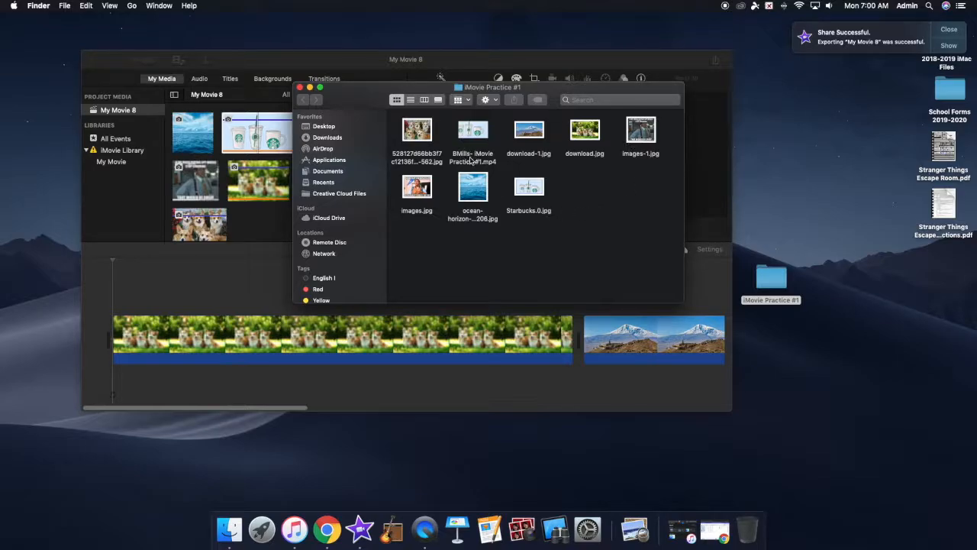
pyautogui.doubleClick(476, 132)
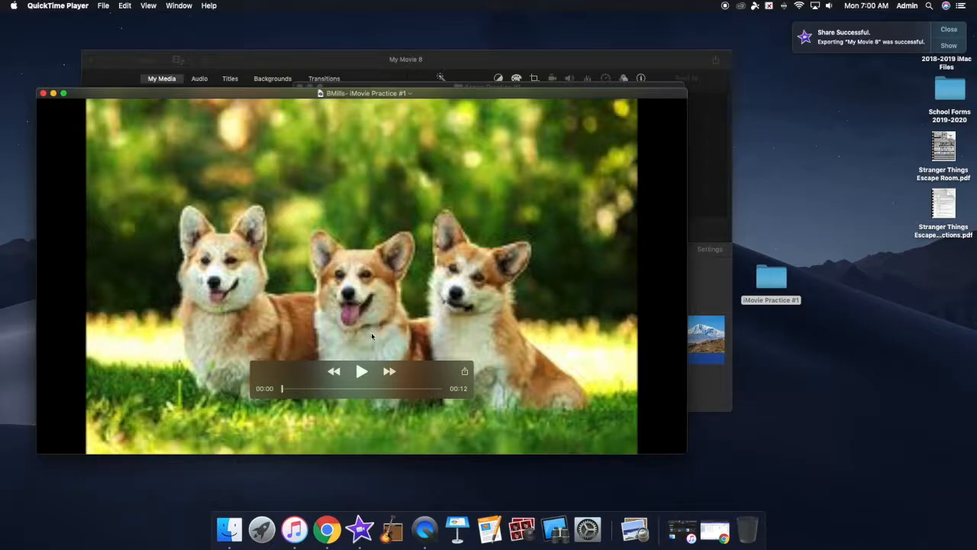
pyautogui.click(362, 371)
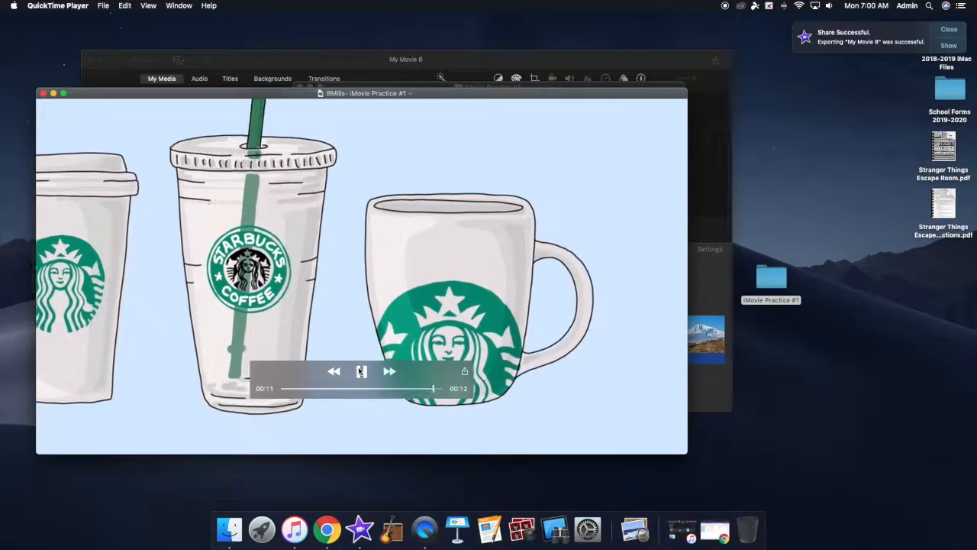
pyautogui.click(42, 94)
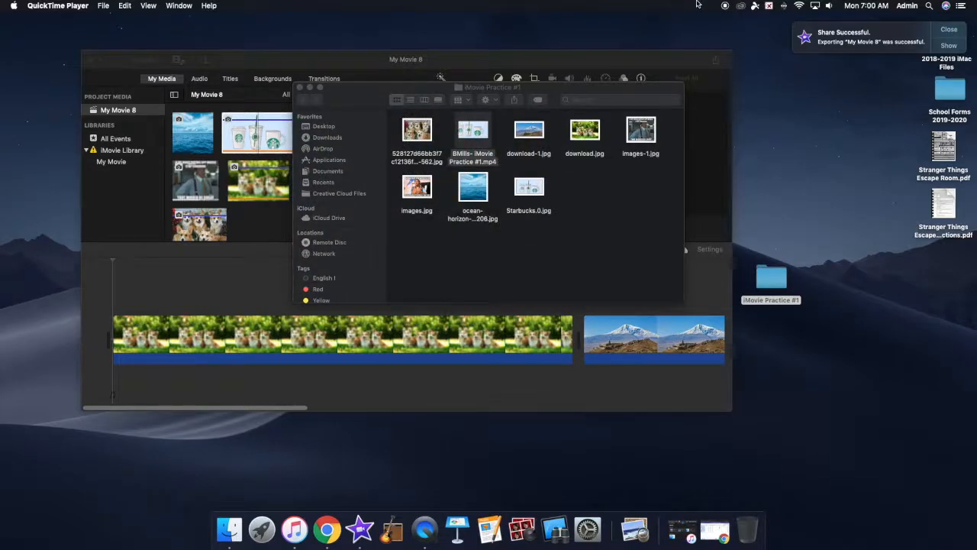